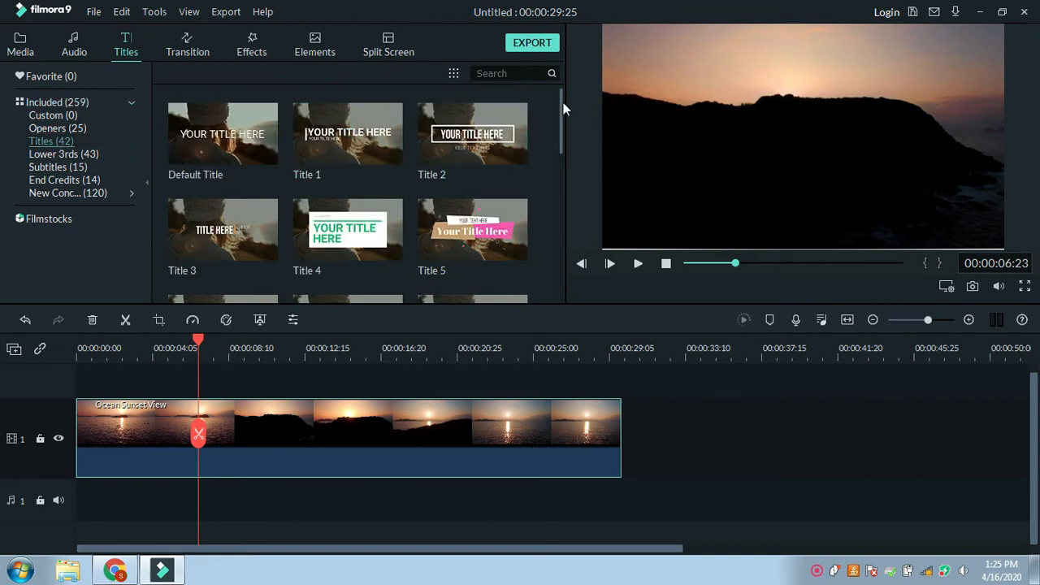
# Step: Place Title 34 above the video at the timeline's start and trim the end of the Ocean Sunset View clip to the title's length
pyautogui.moveTo(561, 105); pyautogui.dragTo(562, 220)
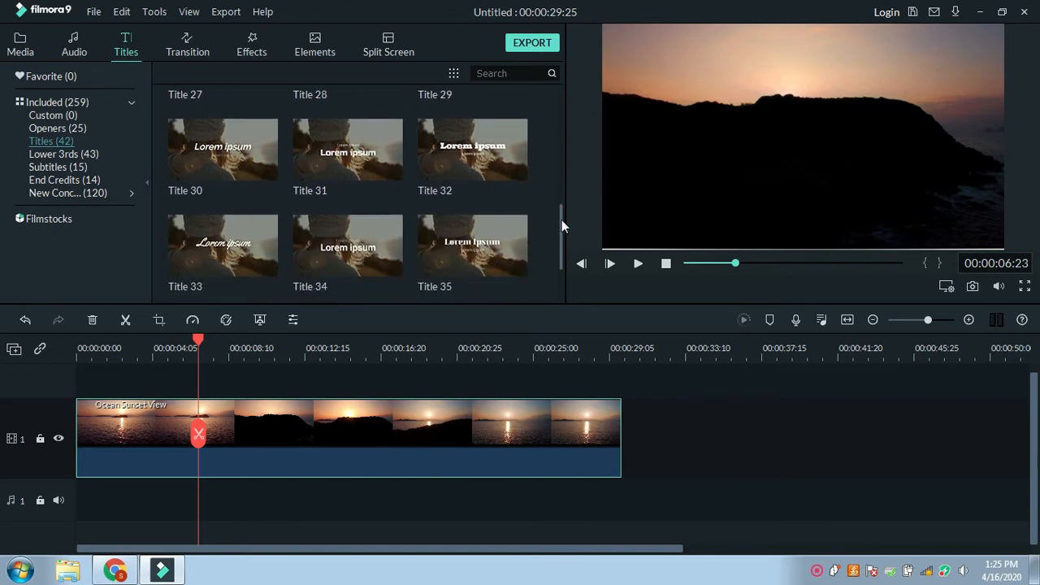
pyautogui.click(346, 245)
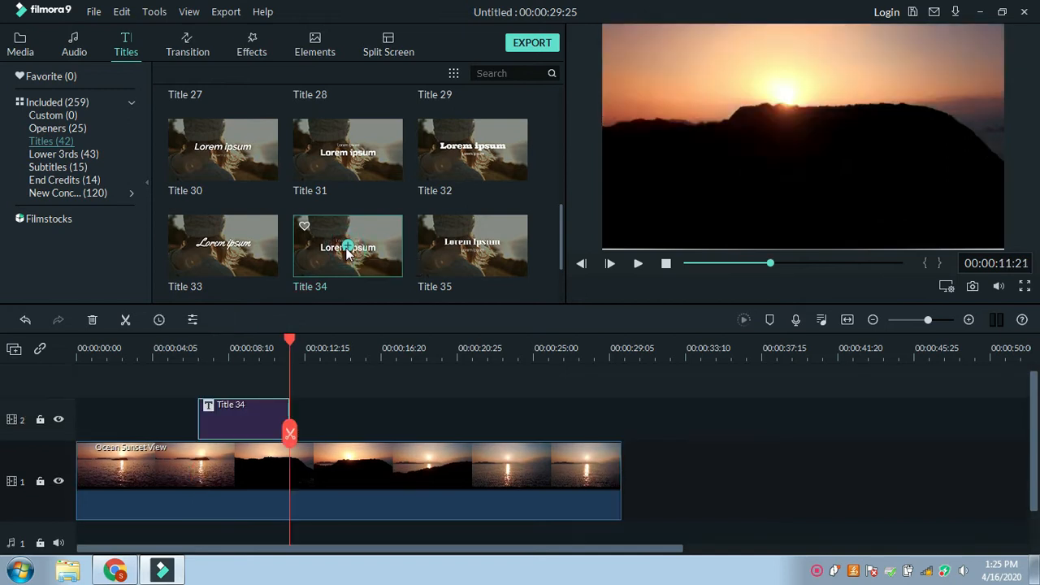
pyautogui.moveTo(235, 420); pyautogui.dragTo(117, 419)
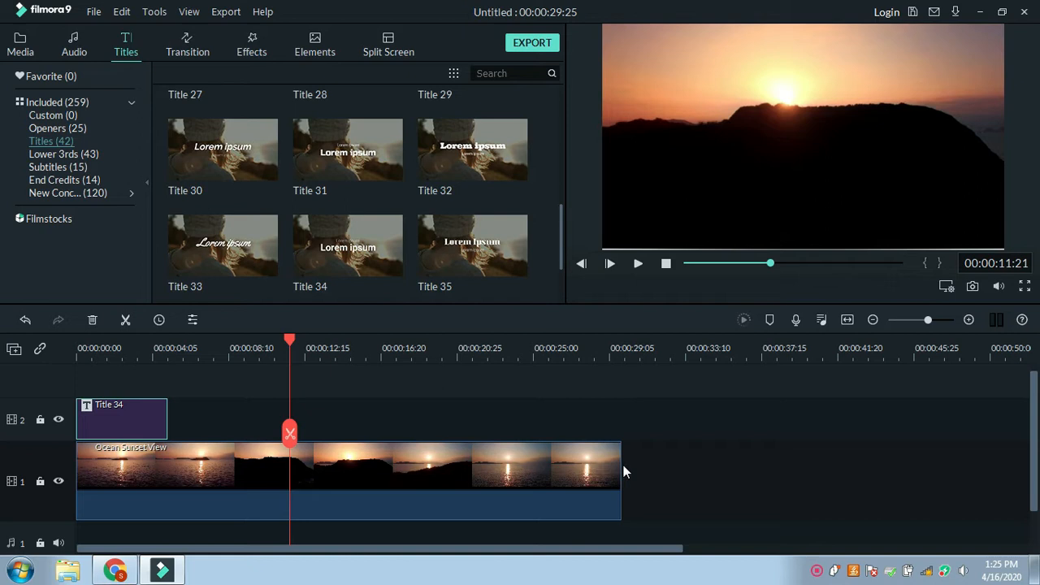
pyautogui.click(616, 468)
pyautogui.moveTo(621, 466); pyautogui.dragTo(167, 461)
# Step: Open Title 34 in the advanced text editor and delete its small upper "Lorem ipsum" text box
pyautogui.click(147, 432)
pyautogui.doubleClick(143, 421)
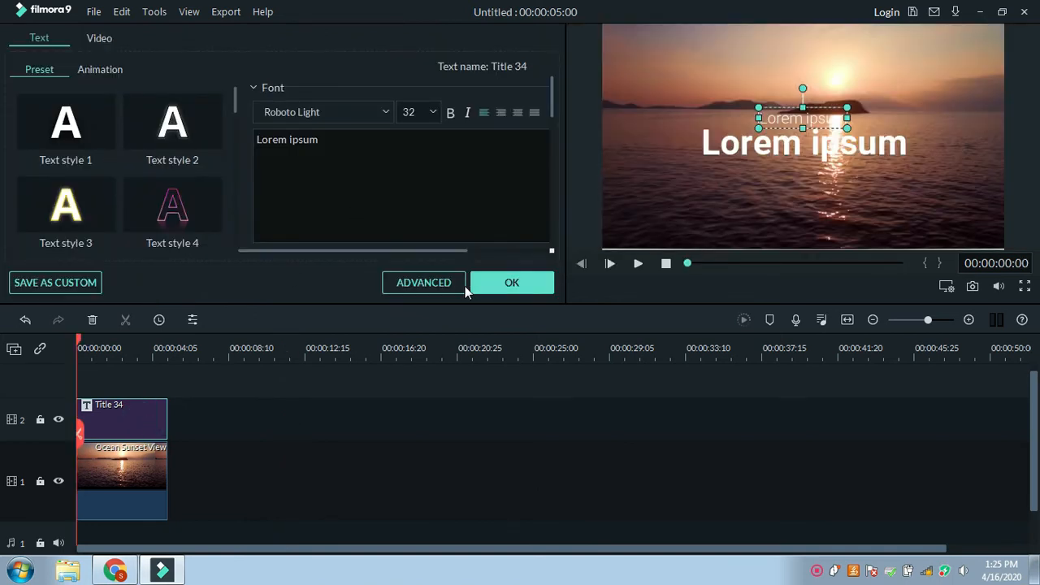
pyautogui.click(444, 286)
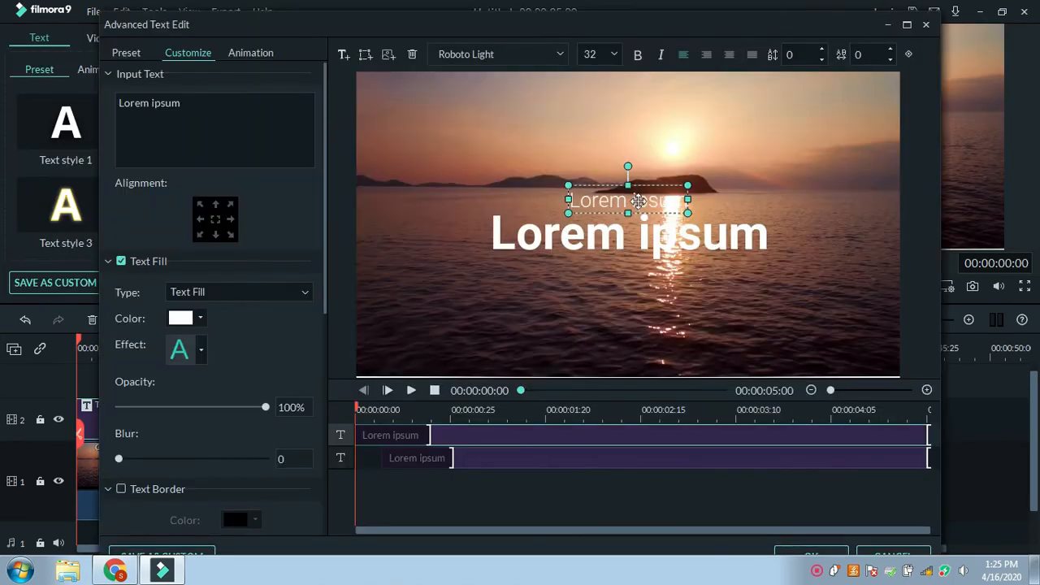
pyautogui.press('Delete')
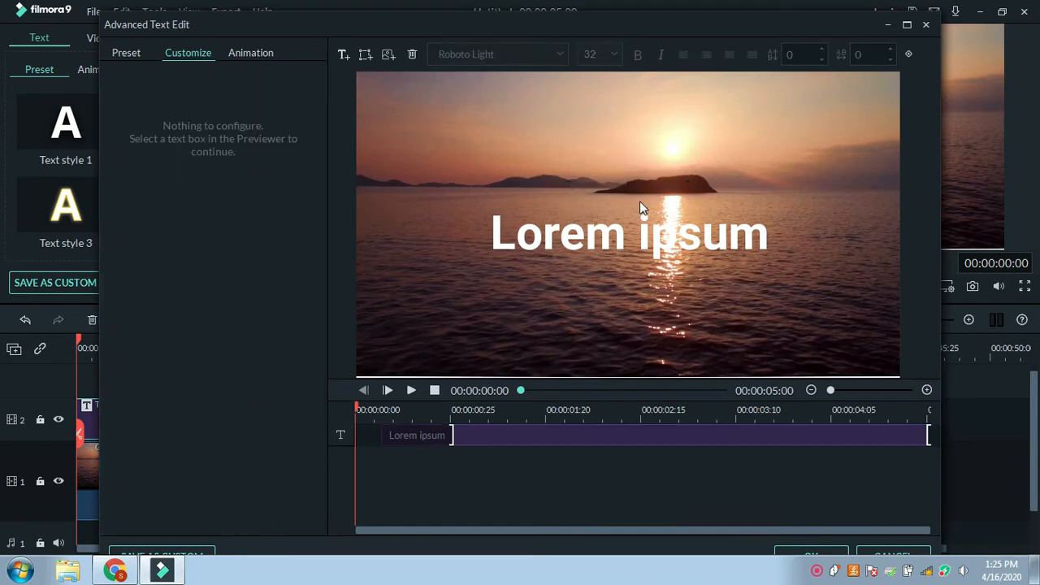
# Step: Replace the remaining large "Lorem ipsum" text with "TEXT"
pyautogui.click(641, 225)
pyautogui.click(640, 234)
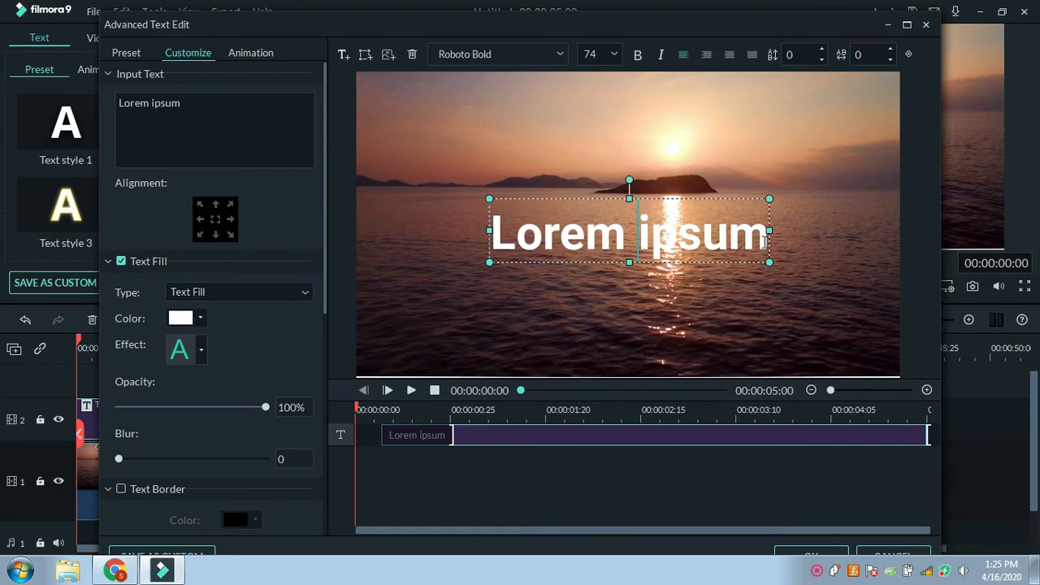
pyautogui.moveTo(763, 240); pyautogui.dragTo(481, 245)
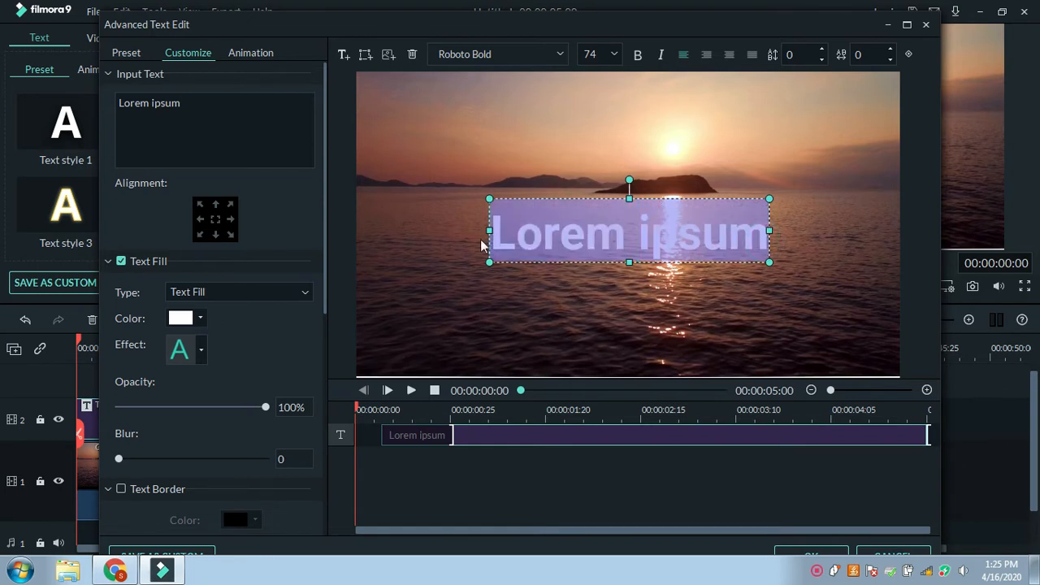
pyautogui.write('TEXT')
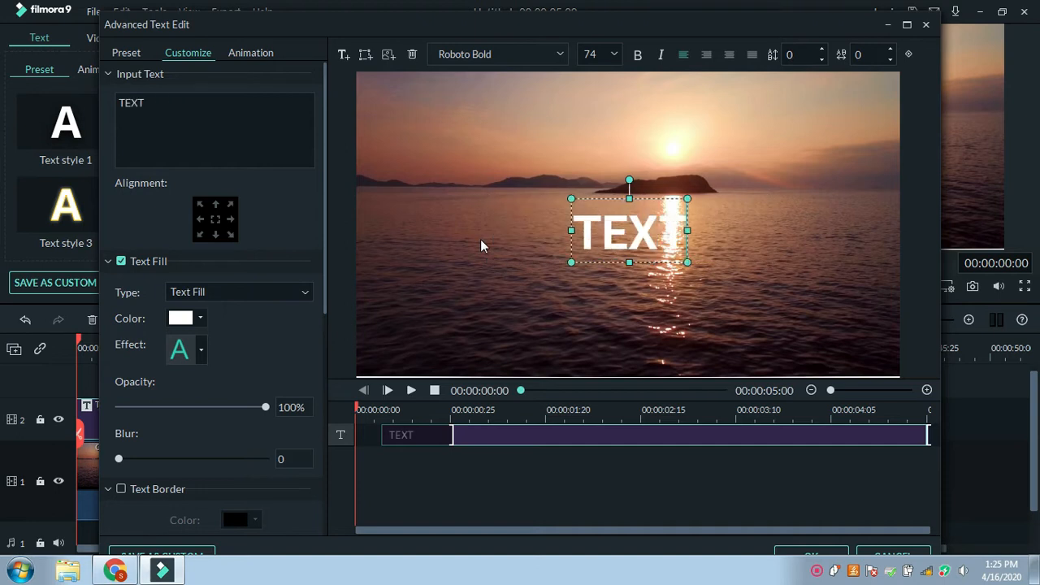
# Step: Enlarge the TEXT box slightly and set its font size to 300
pyautogui.moveTo(688, 261); pyautogui.dragTo(744, 293)
pyautogui.click(612, 54)
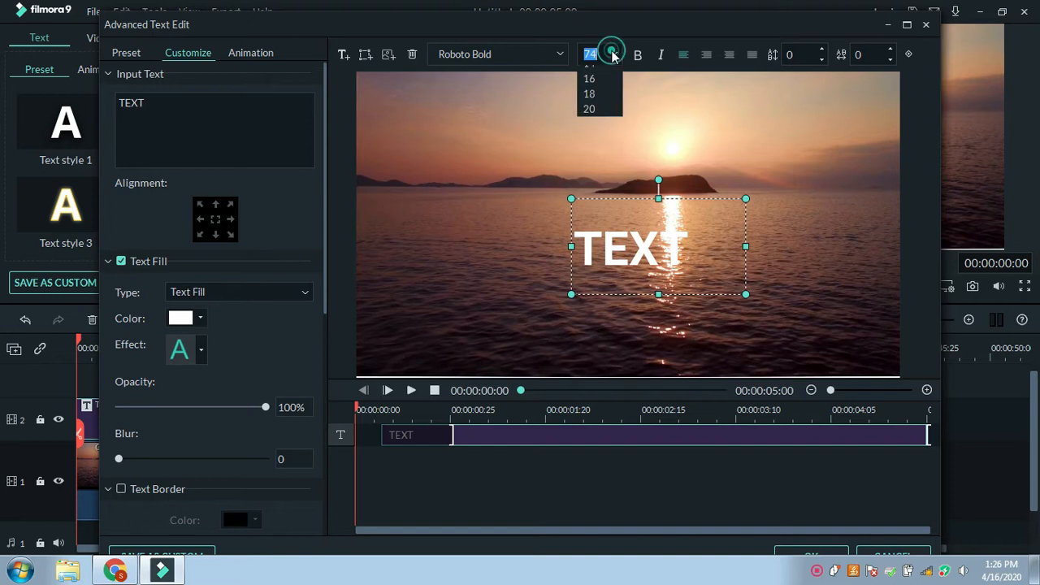
pyautogui.moveTo(620, 74); pyautogui.dragTo(618, 134)
pyautogui.click(598, 134)
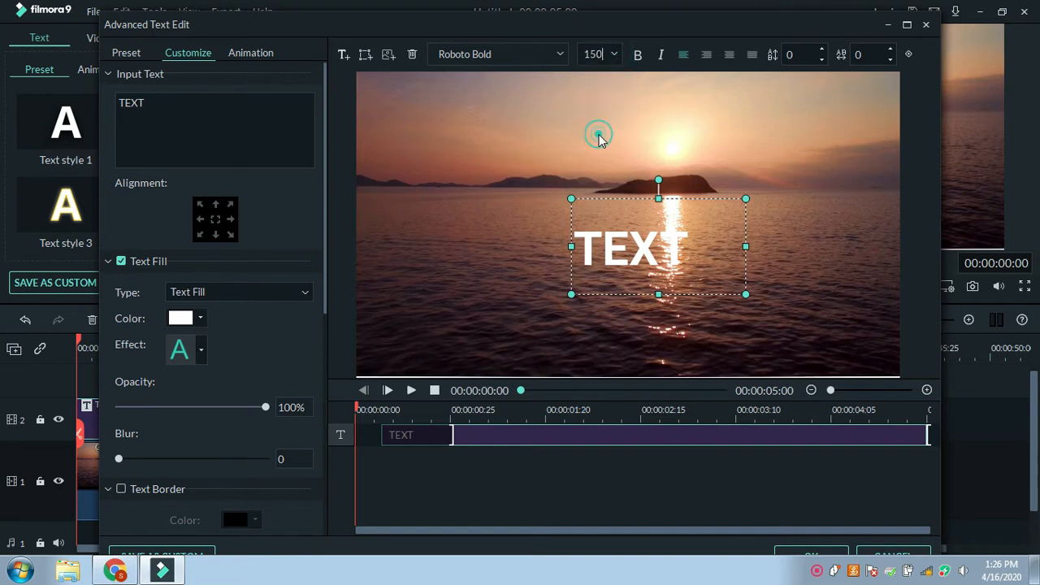
pyautogui.doubleClick(604, 54)
pyautogui.write('300')
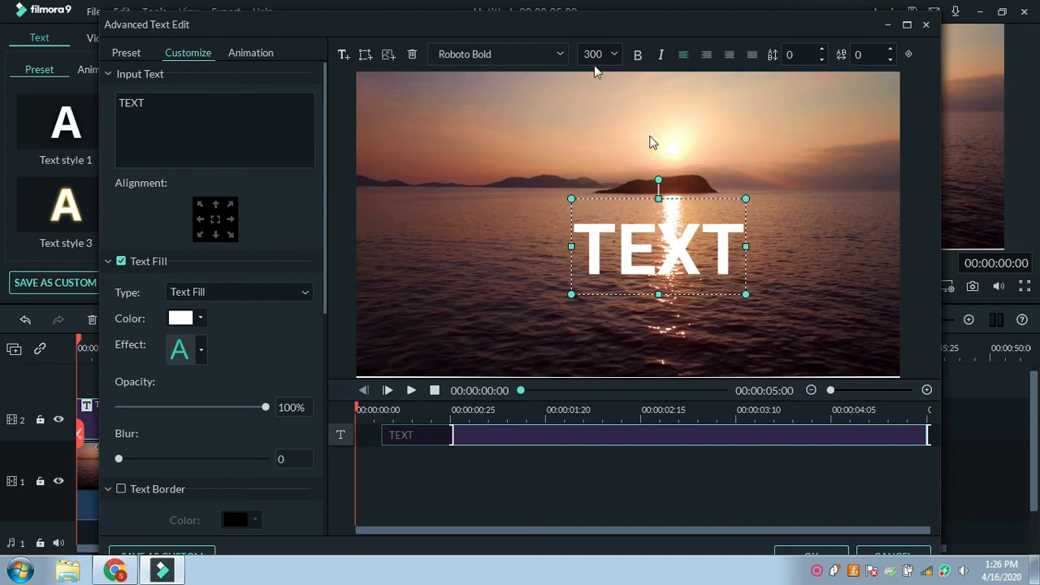
# Step: Enlarge the TEXT box further until the letters span most of the frame, and reposition it over the sunset
pyautogui.moveTo(745, 294); pyautogui.dragTo(875, 345)
pyautogui.moveTo(703, 249); pyautogui.dragTo(575, 162)
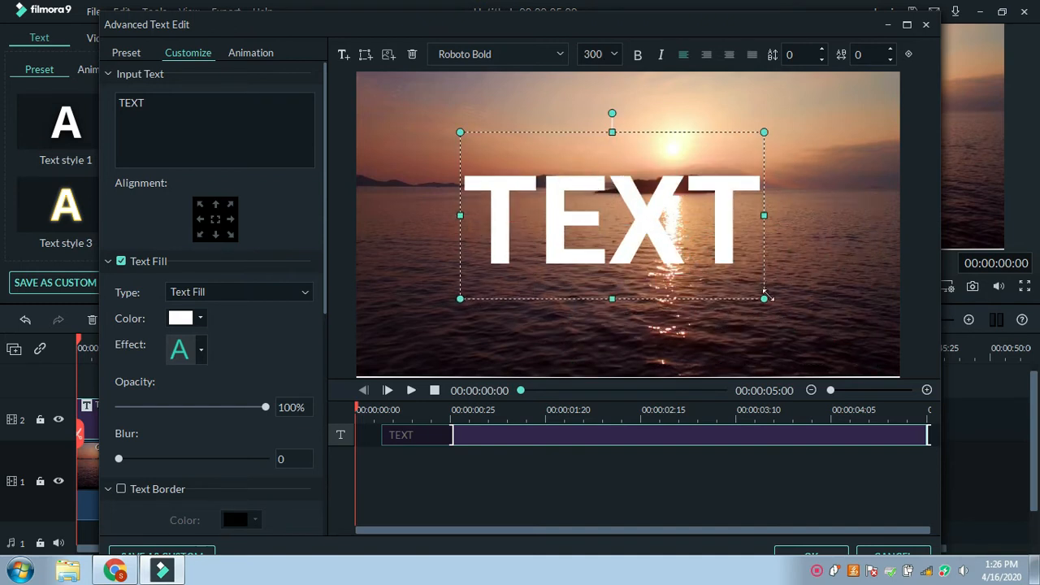
pyautogui.moveTo(764, 298); pyautogui.dragTo(898, 372)
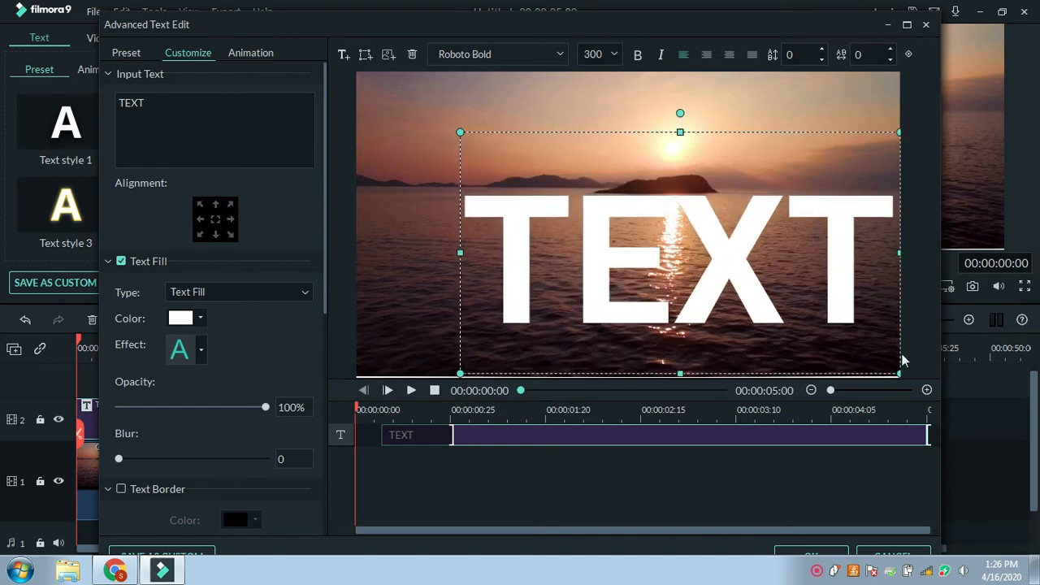
pyautogui.moveTo(720, 255); pyautogui.dragTo(661, 220)
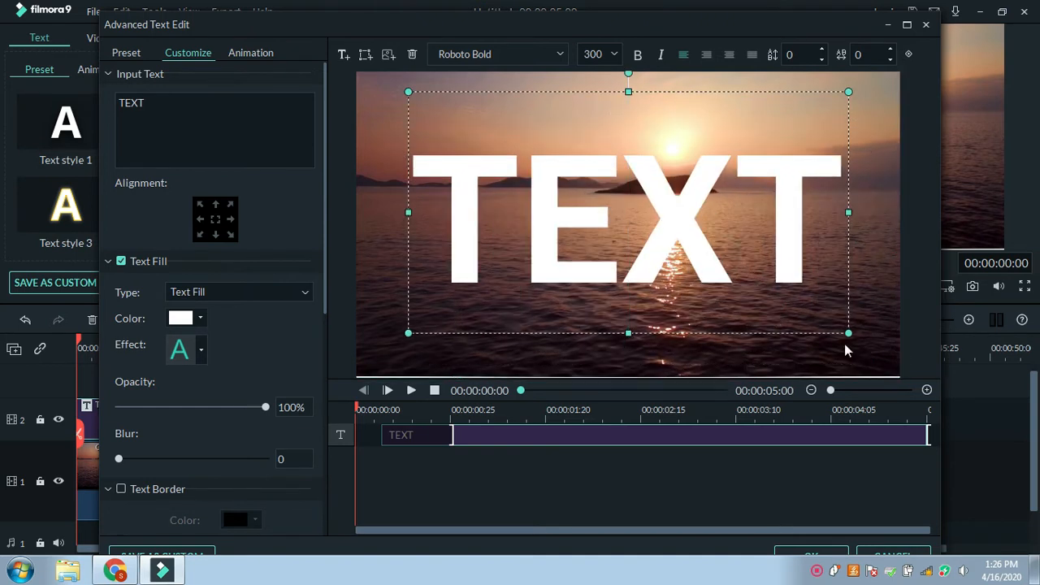
pyautogui.moveTo(848, 334); pyautogui.dragTo(904, 375)
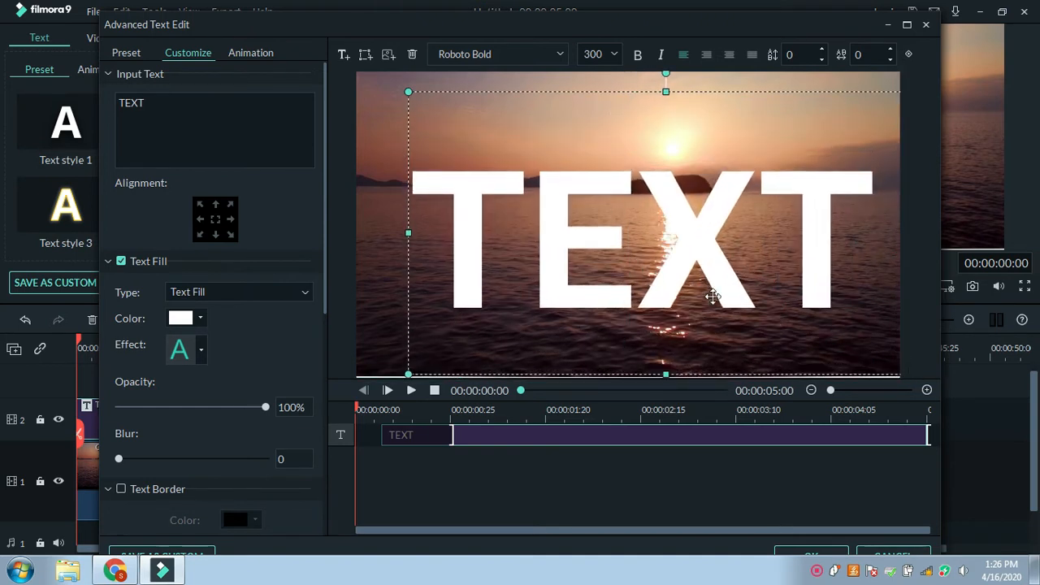
pyautogui.moveTo(409, 92); pyautogui.dragTo(375, 74)
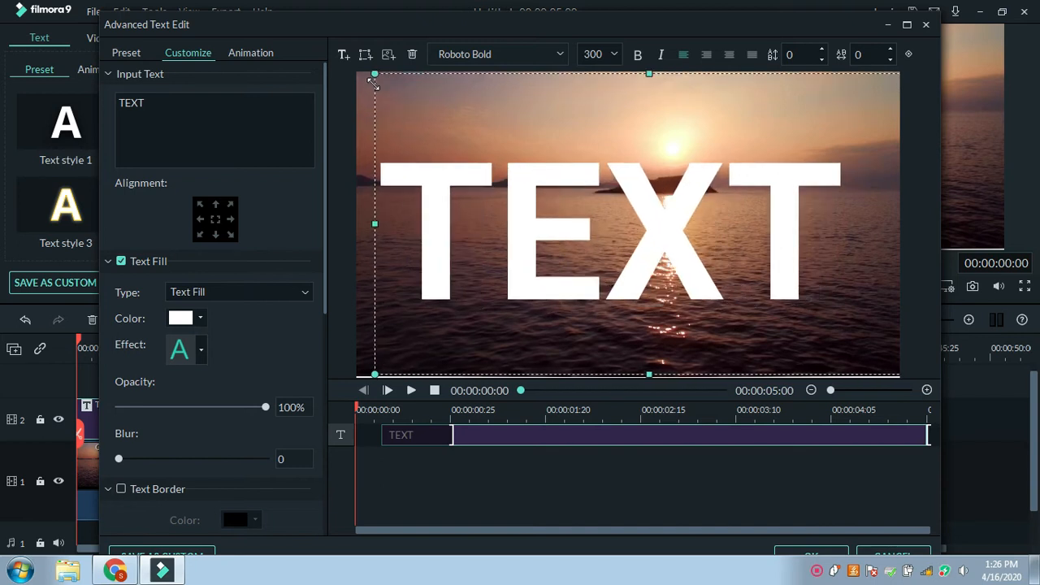
pyautogui.click(529, 184)
pyautogui.moveTo(563, 185); pyautogui.dragTo(567, 185)
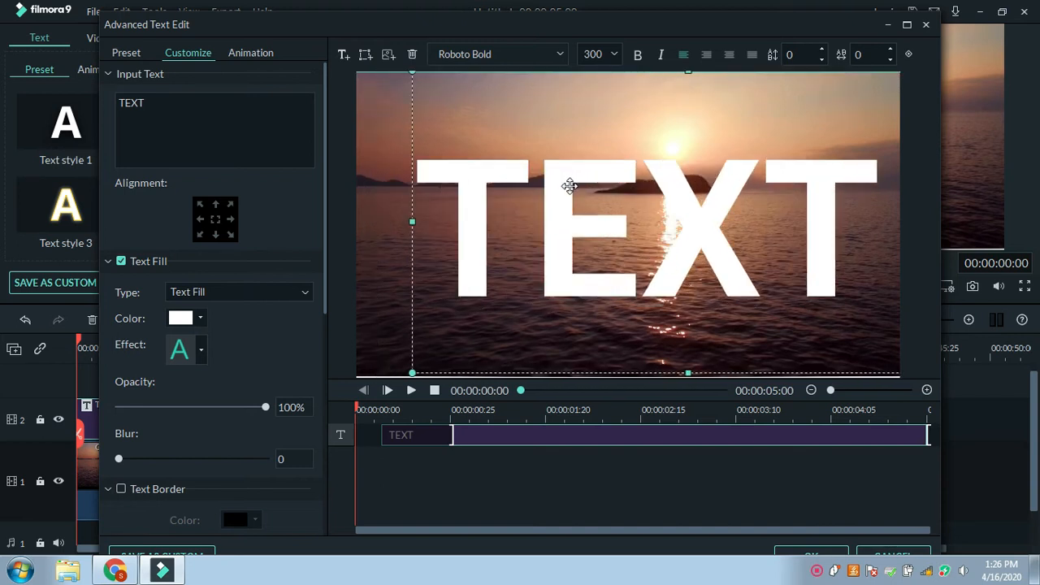
# Step: Change the font of the TEXT title to Impact
pyautogui.click(544, 52)
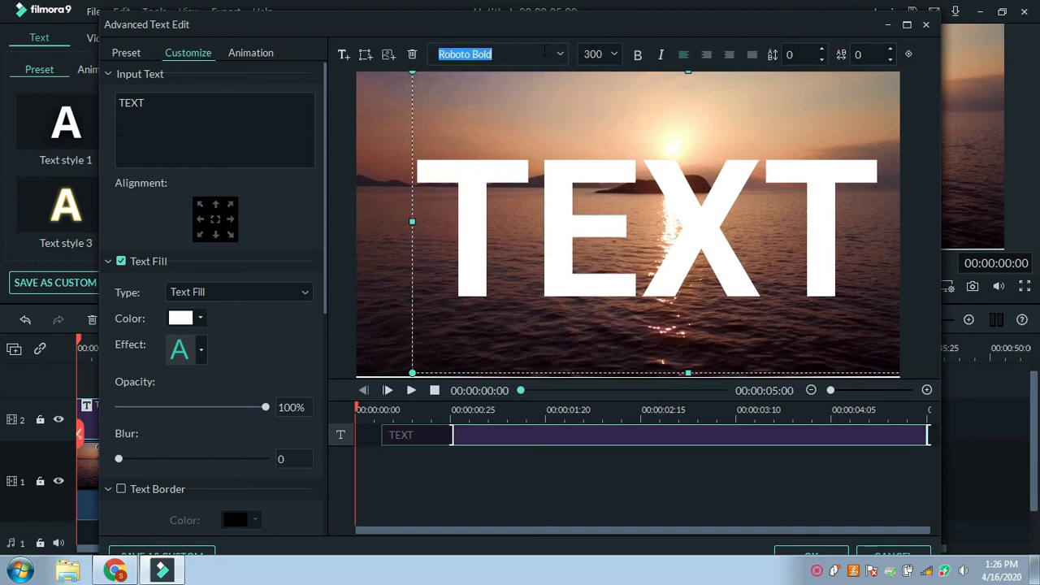
pyautogui.click(560, 55)
pyautogui.scroll(10, 561, 55)
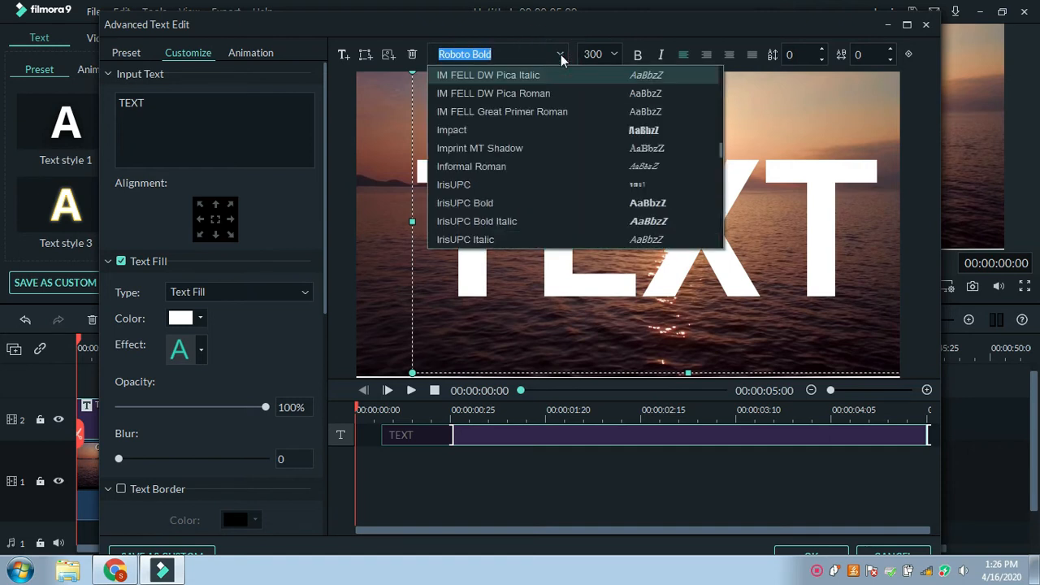
pyautogui.scroll(-5, 560, 54)
pyautogui.write('imp')
pyautogui.click(563, 127)
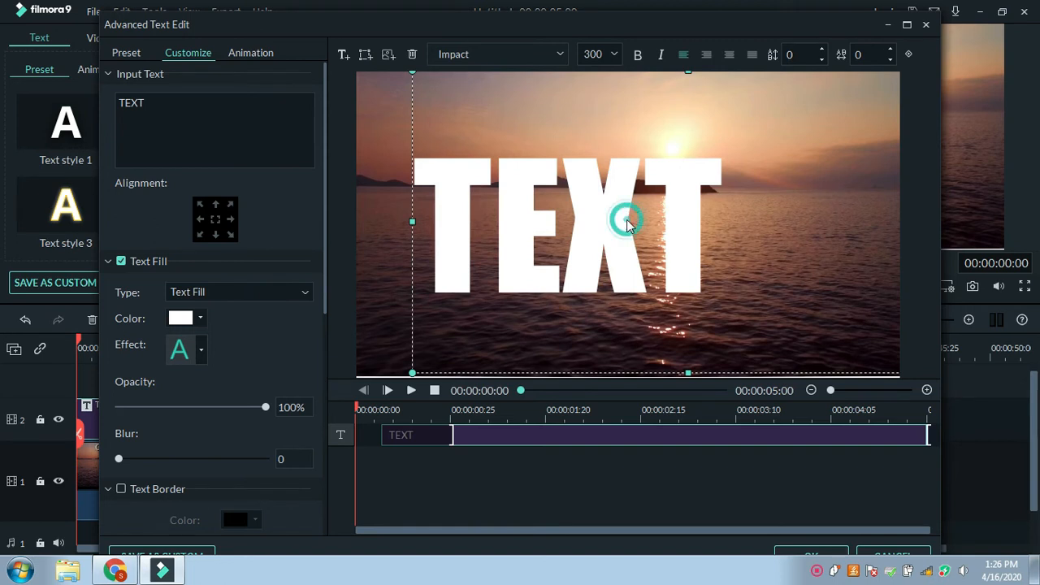
# Step: Resize the Impact text box and move it so the word TEXT sits near the centre of the frame
pyautogui.moveTo(708, 171); pyautogui.dragTo(622, 193)
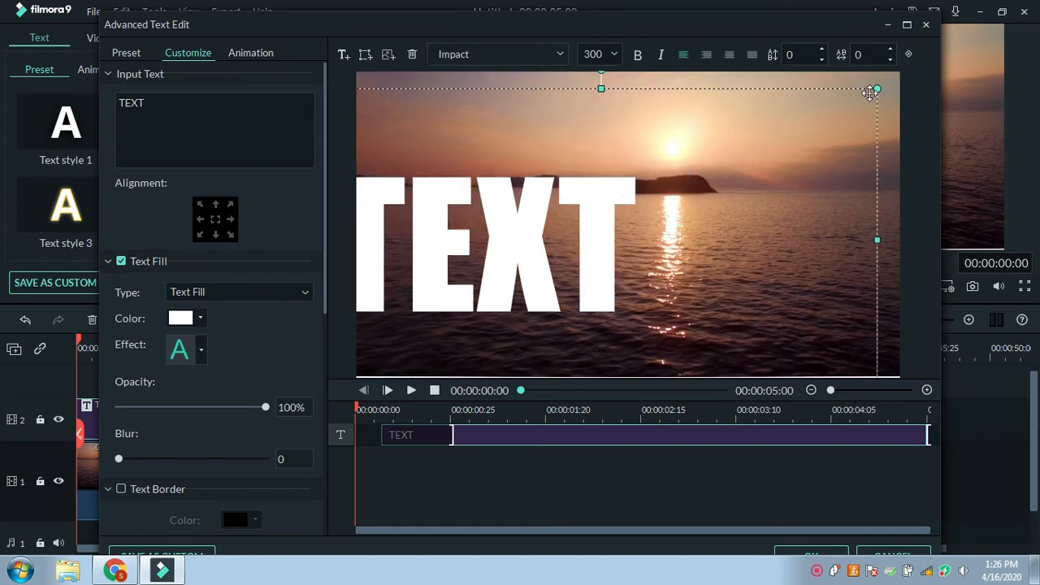
pyautogui.moveTo(870, 93); pyautogui.dragTo(687, 193)
pyautogui.moveTo(479, 253); pyautogui.dragTo(561, 172)
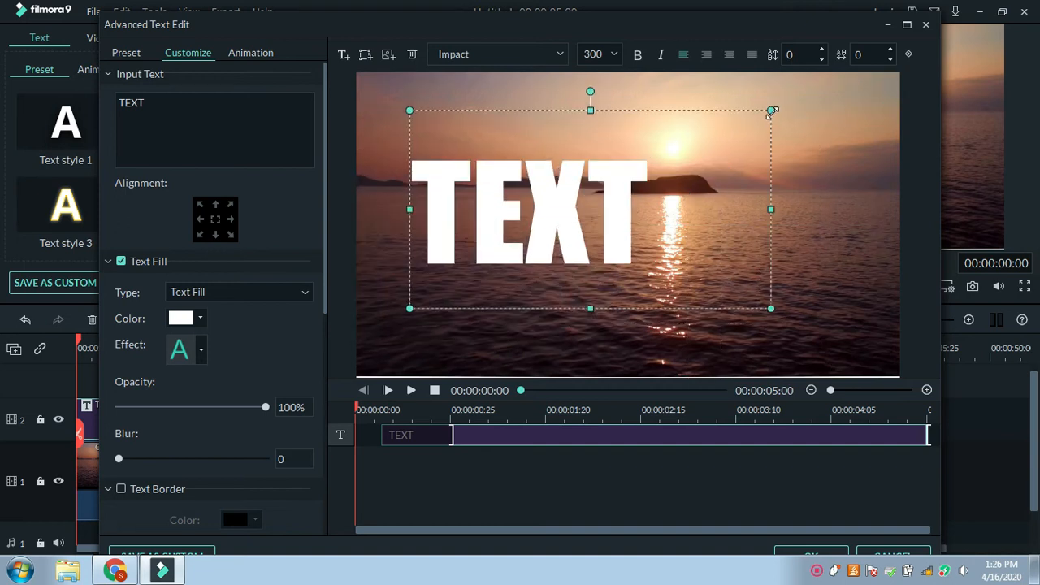
pyautogui.moveTo(773, 112); pyautogui.dragTo(961, 109)
pyautogui.moveTo(694, 192); pyautogui.dragTo(739, 261)
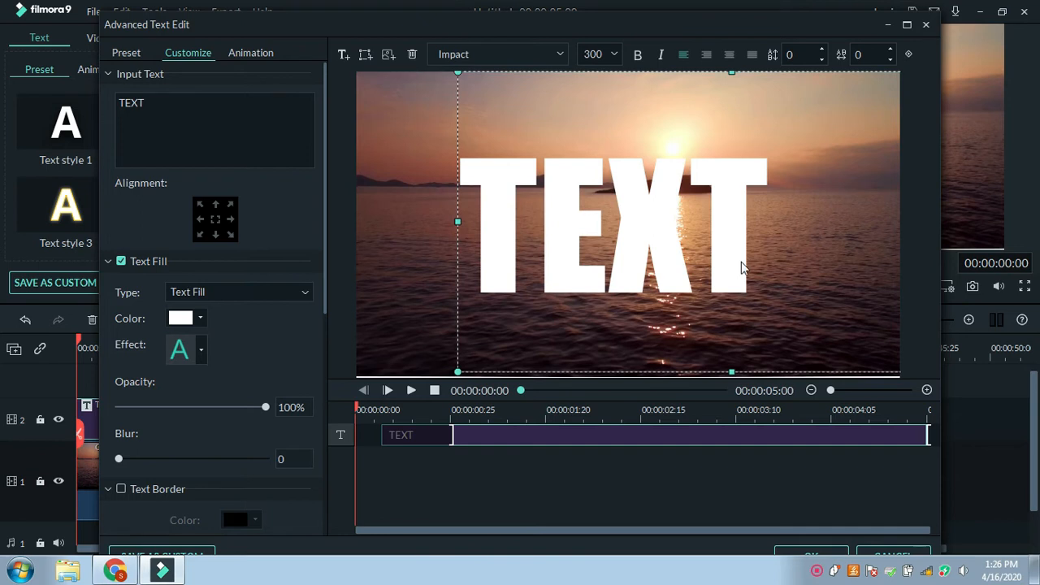
# Step: Set the TEXT title's animation to No Animation and save the advanced text edits
pyautogui.click(248, 50)
pyautogui.click(173, 85)
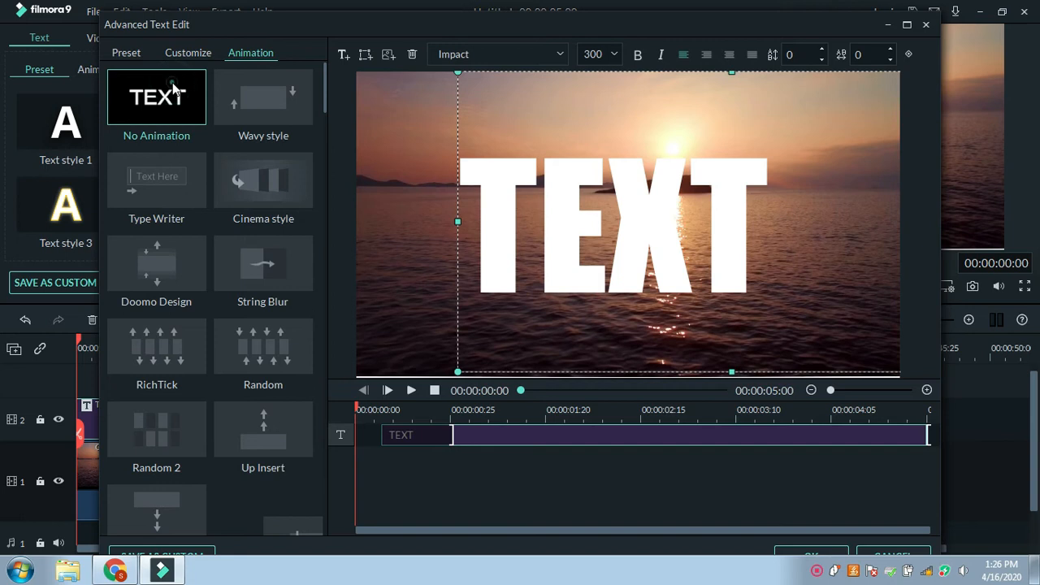
pyautogui.click(162, 262)
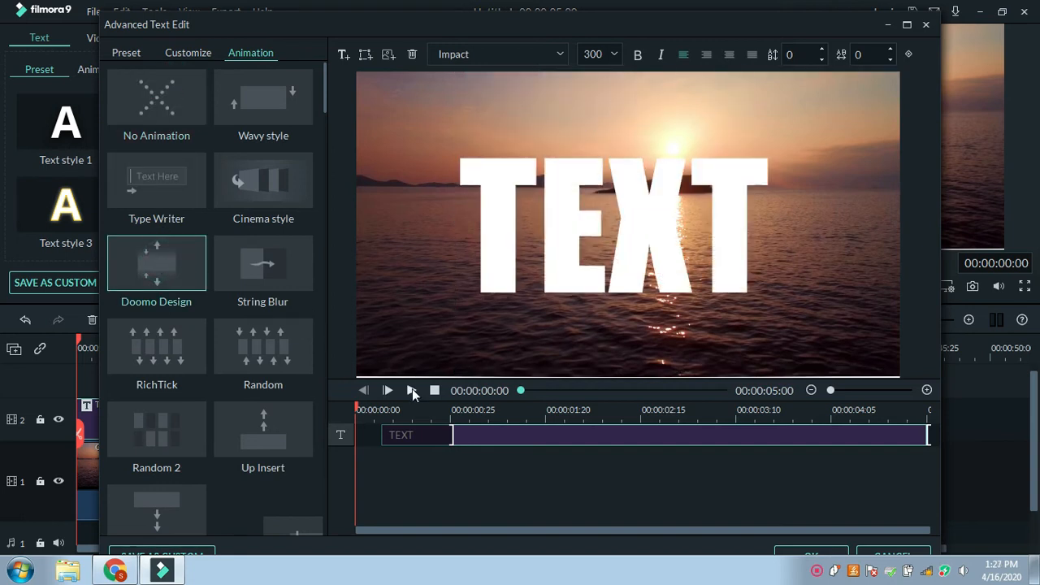
pyautogui.click(162, 95)
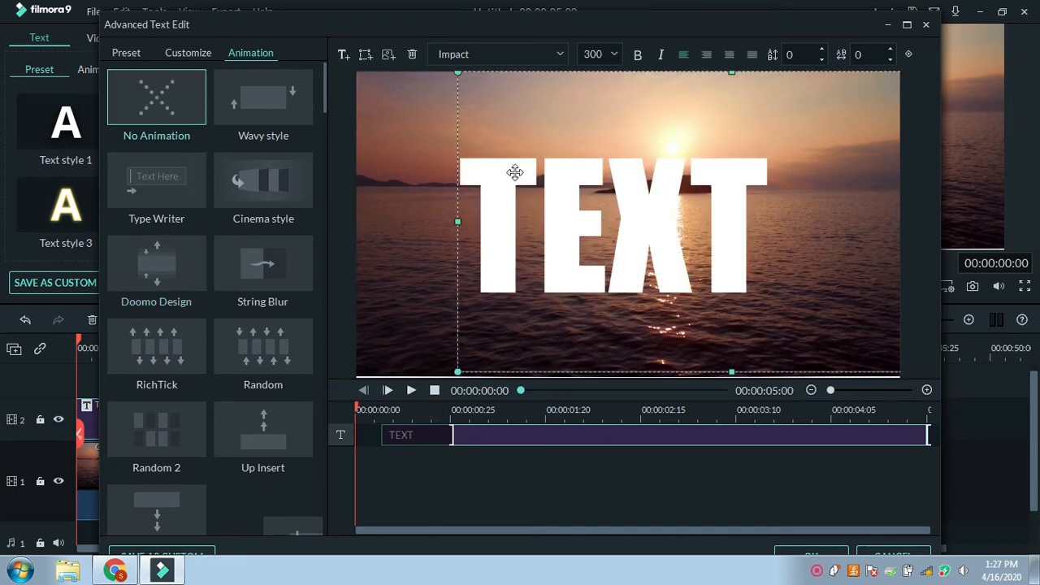
pyautogui.moveTo(682, 26); pyautogui.dragTo(679, 16)
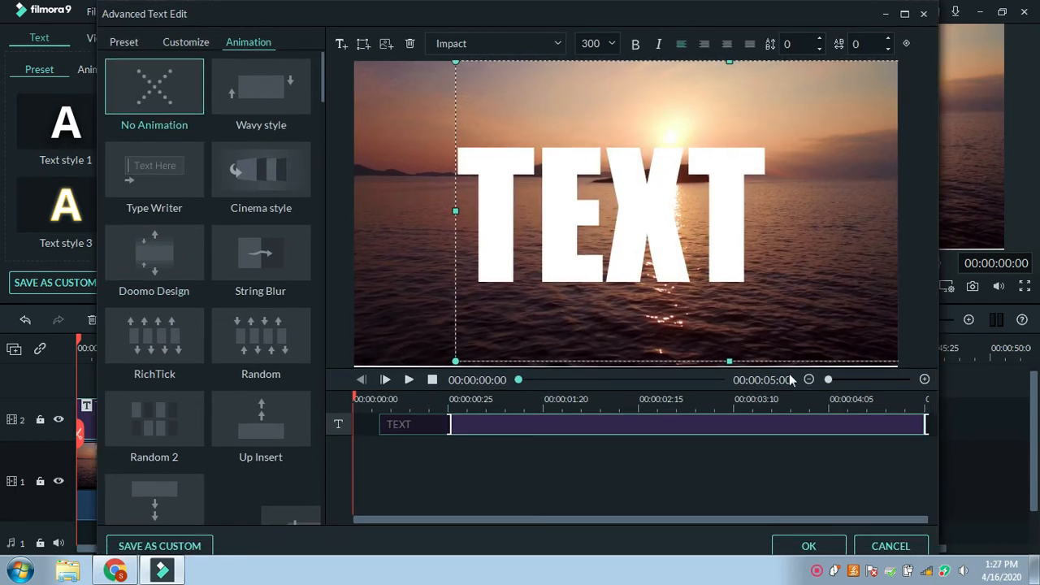
pyautogui.click(809, 546)
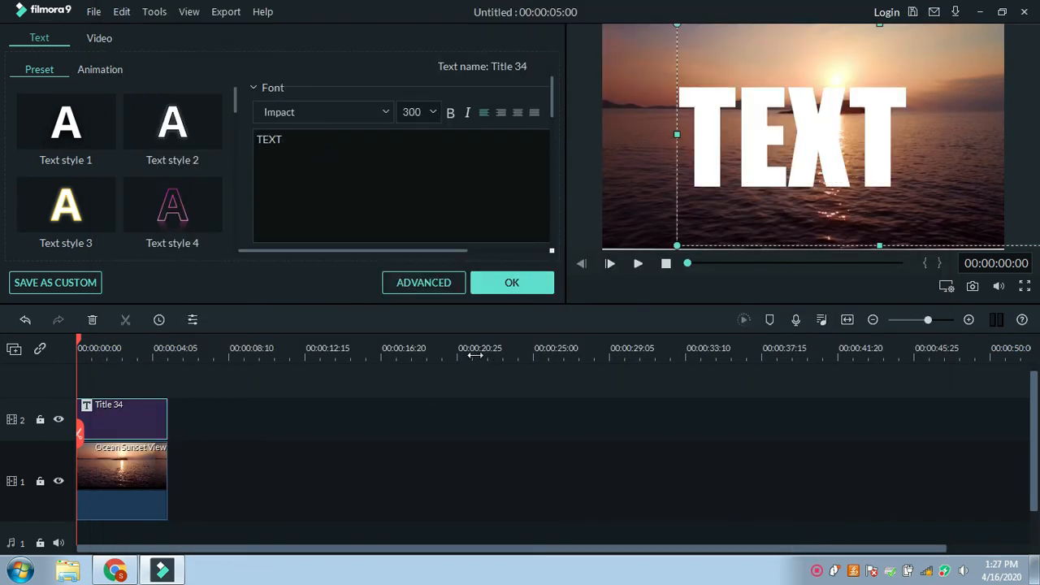
# Step: Play back the title, apply No Animation in its basic text settings, and confirm
pyautogui.click(637, 263)
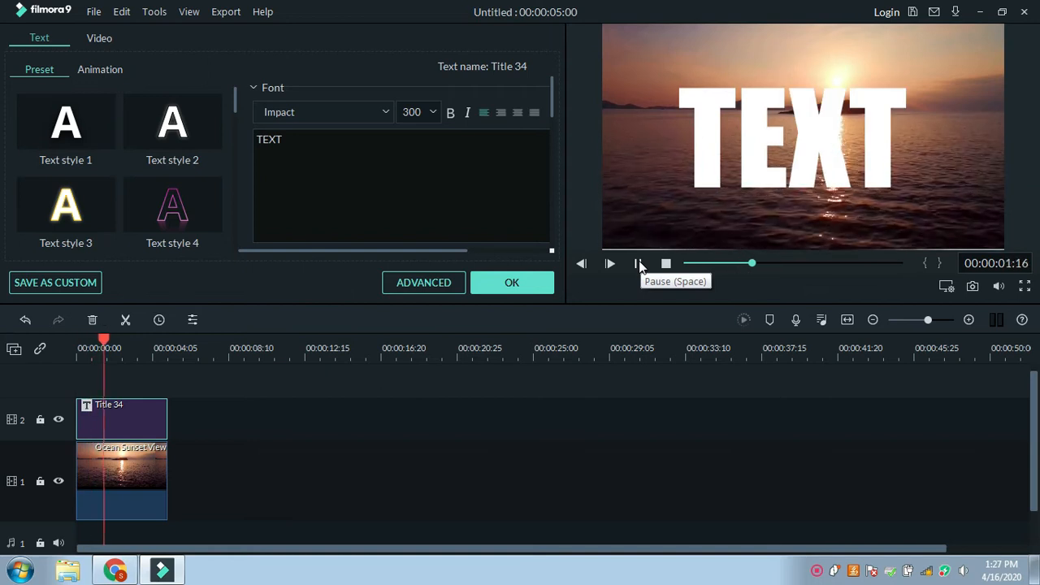
pyautogui.click(105, 69)
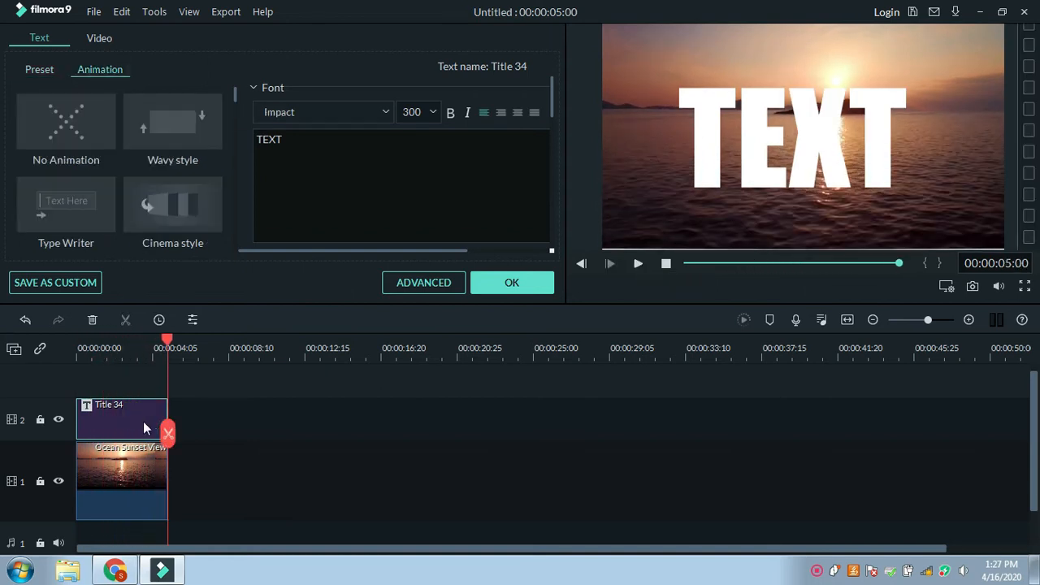
pyautogui.click(77, 130)
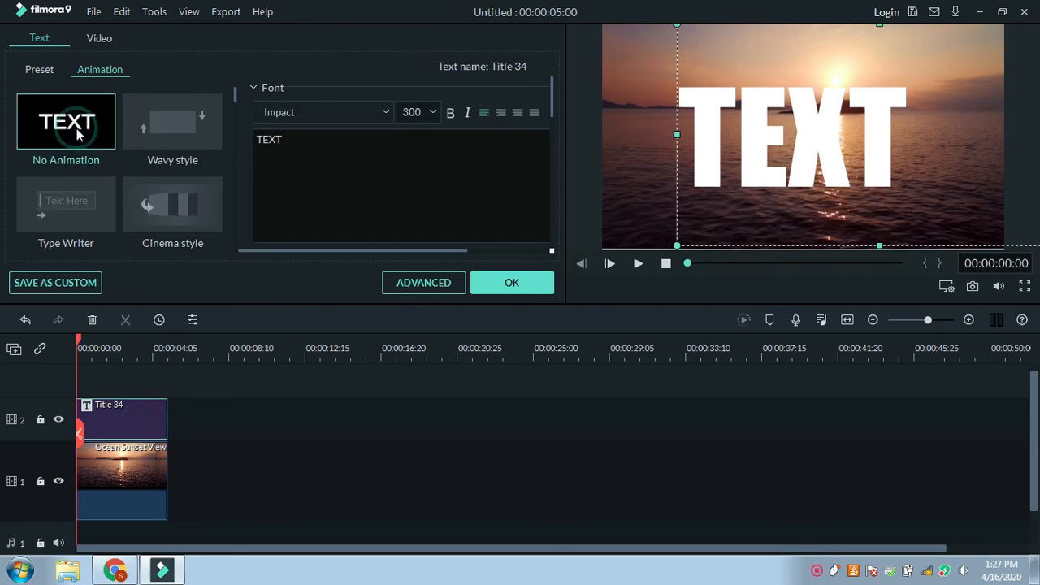
pyautogui.click(510, 282)
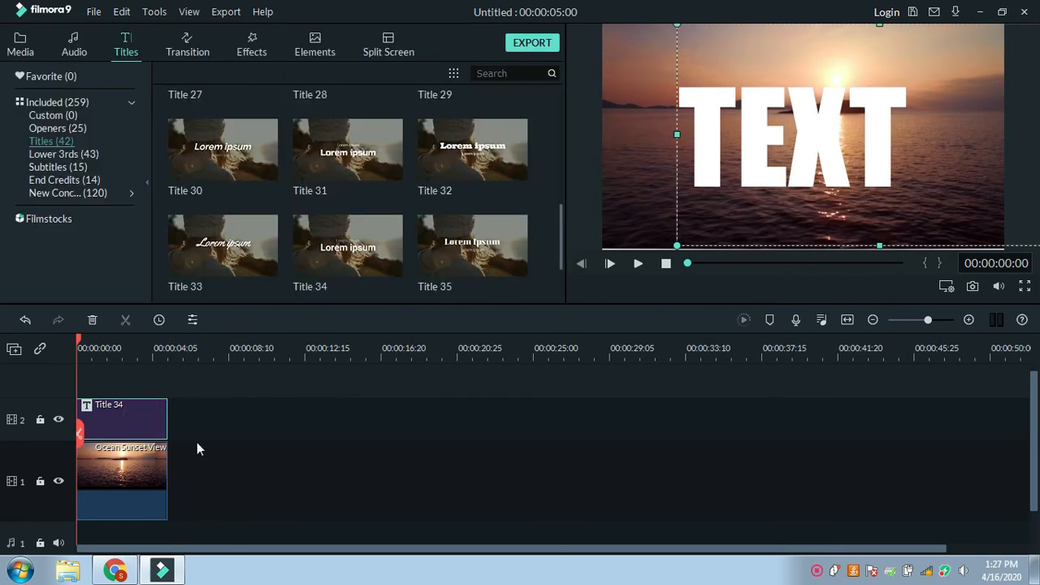
# Step: Play the timeline to check the title over the clip and reopen the title's text settings
pyautogui.click(141, 425)
pyautogui.click(638, 264)
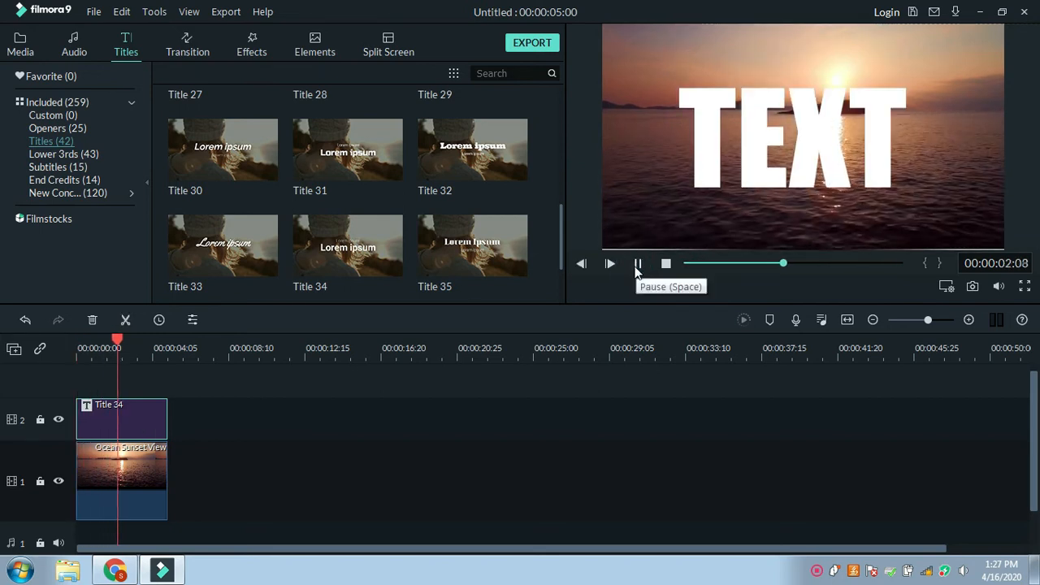
pyautogui.doubleClick(117, 404)
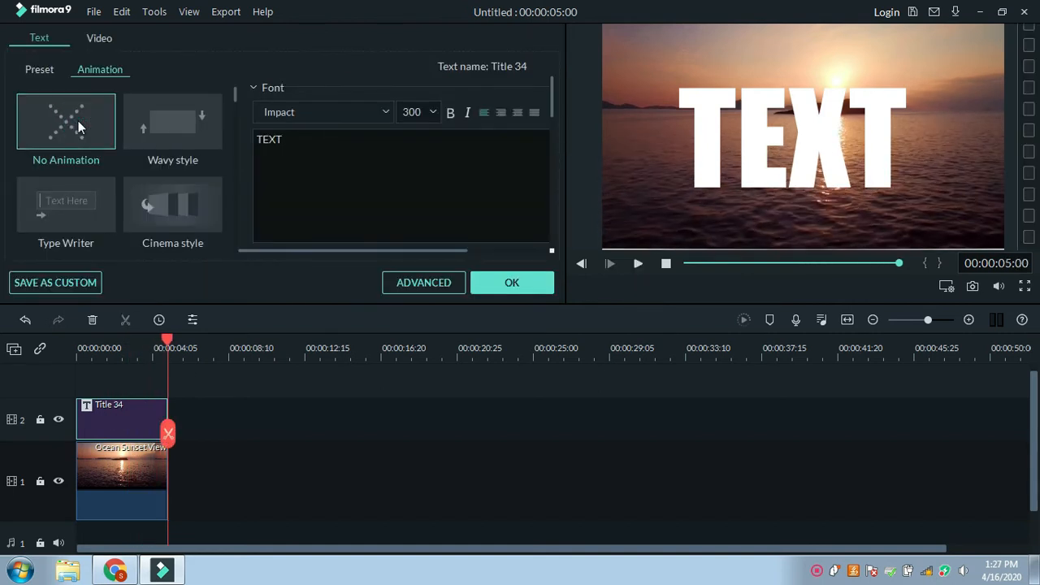
# Step: Confirm the title's text settings and delete the Ocean Sunset View clip from the timeline, leaving only the title
pyautogui.click(510, 284)
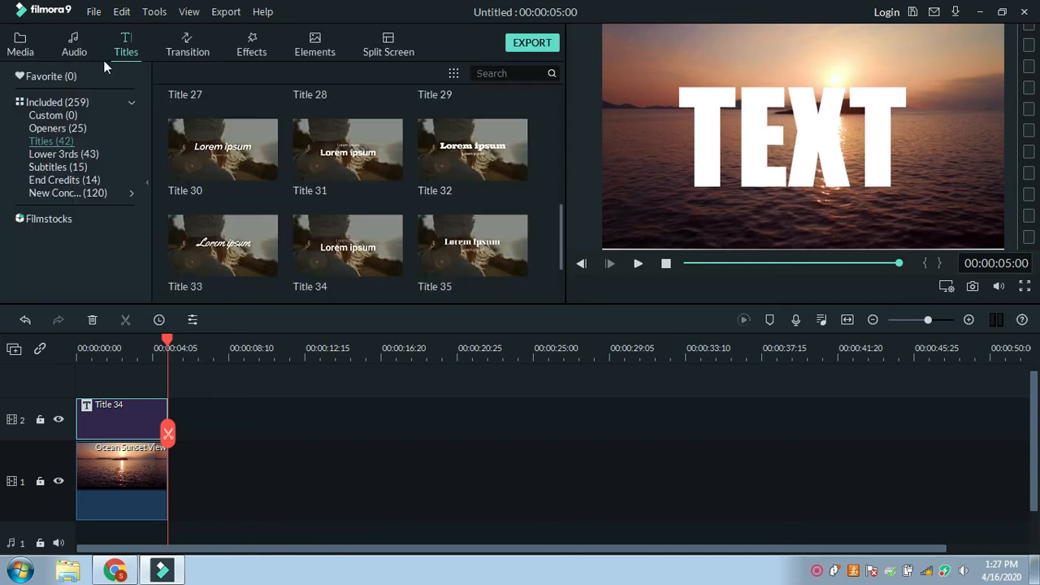
pyautogui.click(134, 467)
pyautogui.press('Delete')
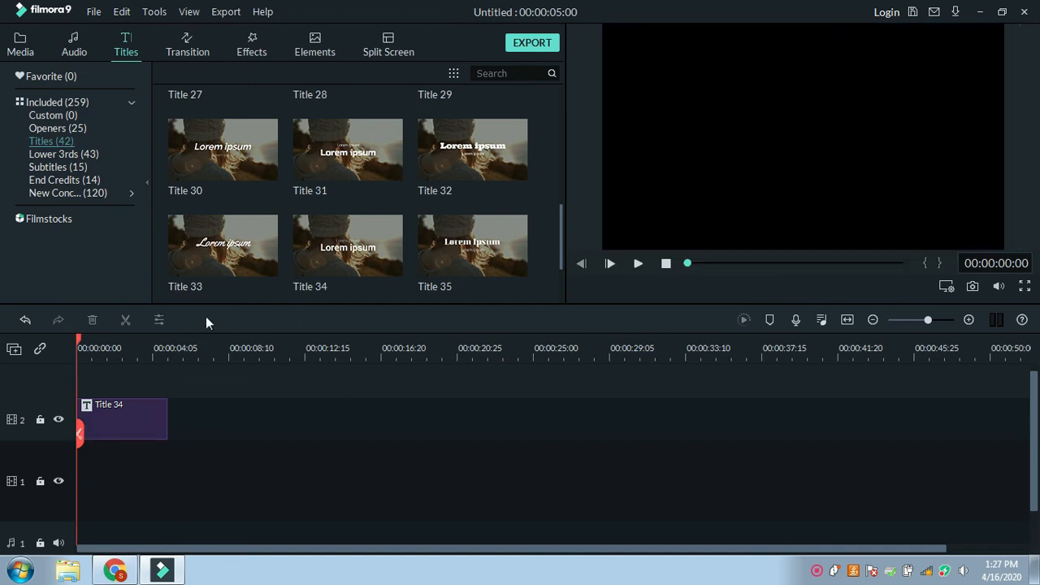
# Step: Export the title-only timeline to the Desktop as an MP4 named Text with 1280x720, 30 fps settings, and view the exported file in its folder
pyautogui.click(532, 42)
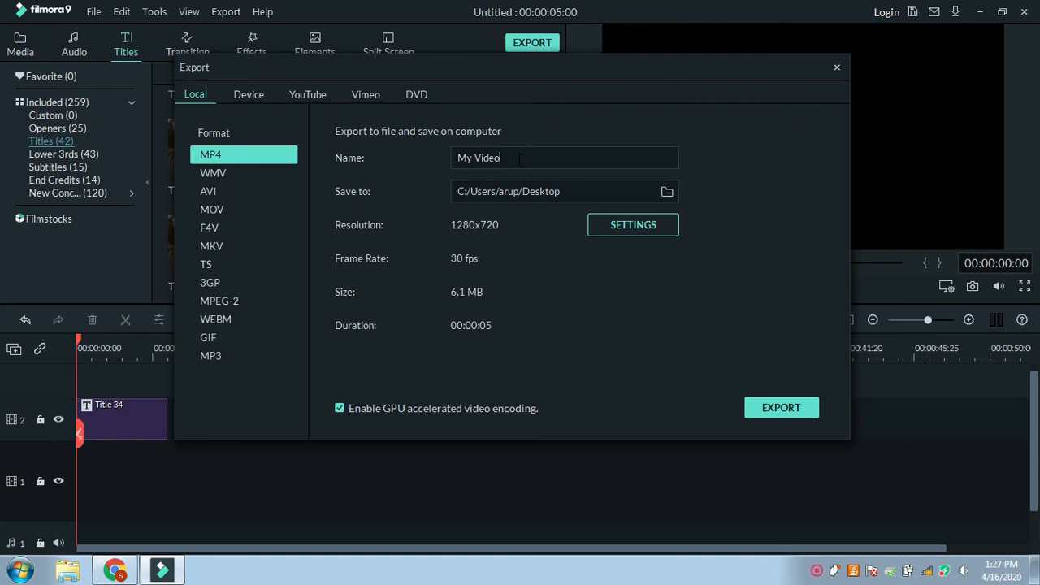
pyautogui.moveTo(520, 159); pyautogui.dragTo(451, 160)
pyautogui.write('tE')
pyautogui.click(617, 225)
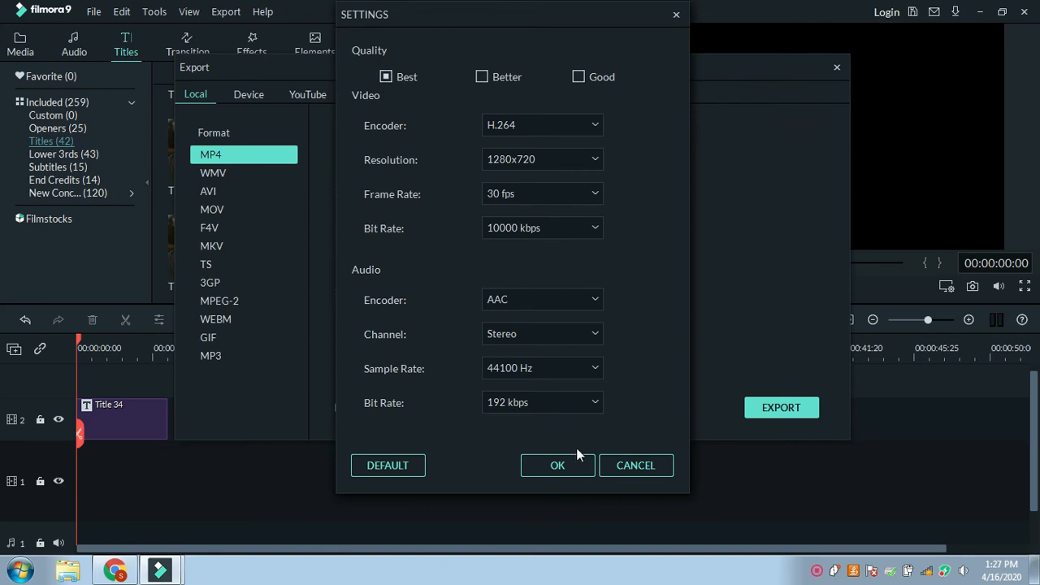
pyautogui.click(557, 464)
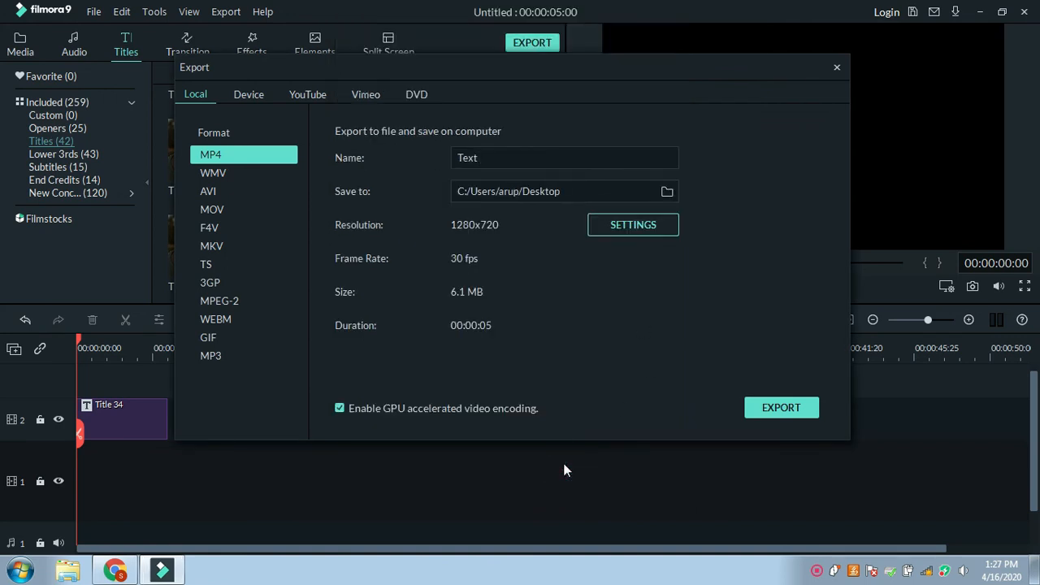
pyautogui.click(769, 413)
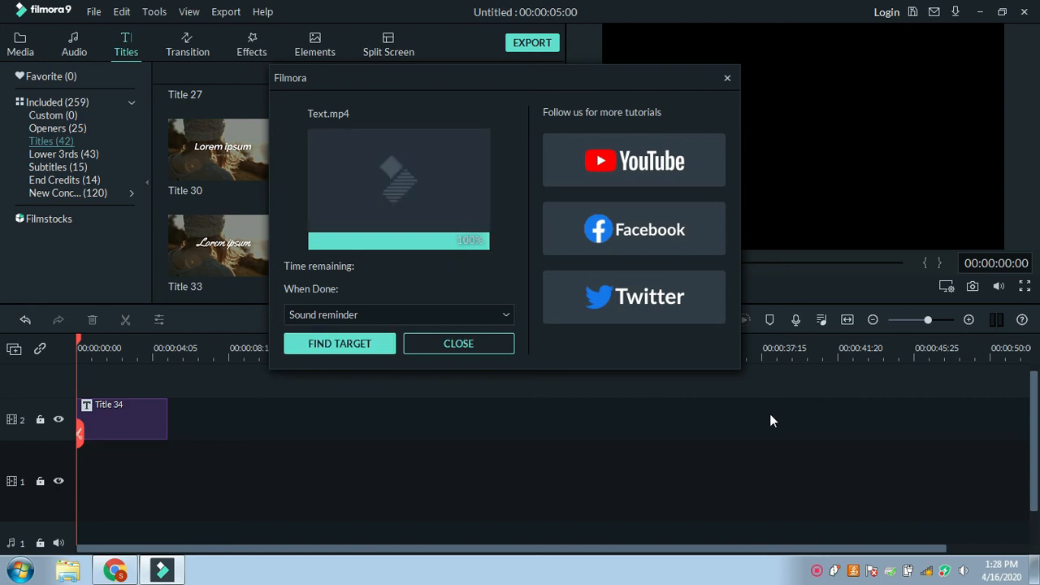
pyautogui.click(360, 347)
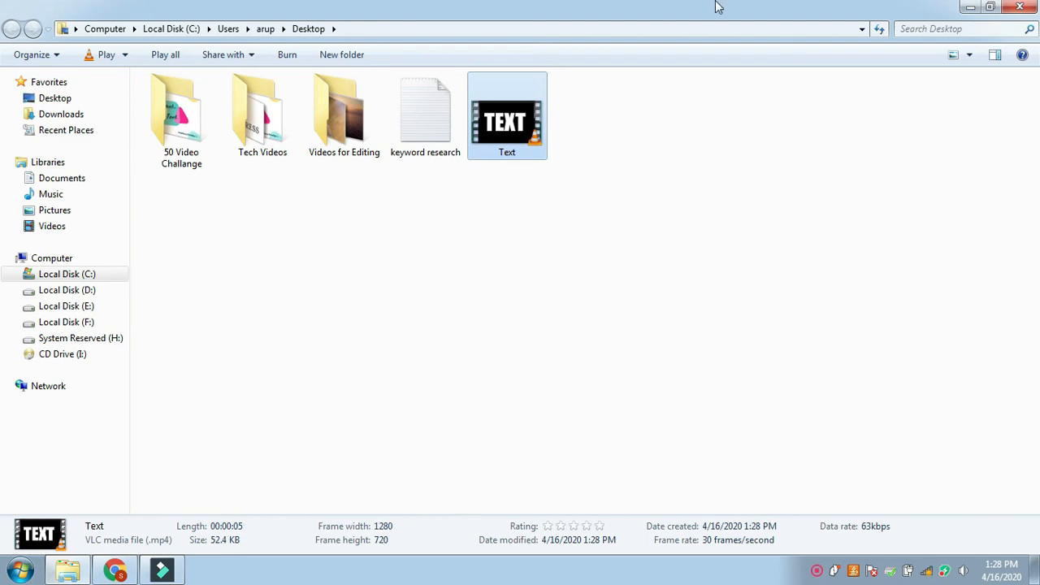
pyautogui.click(1020, 7)
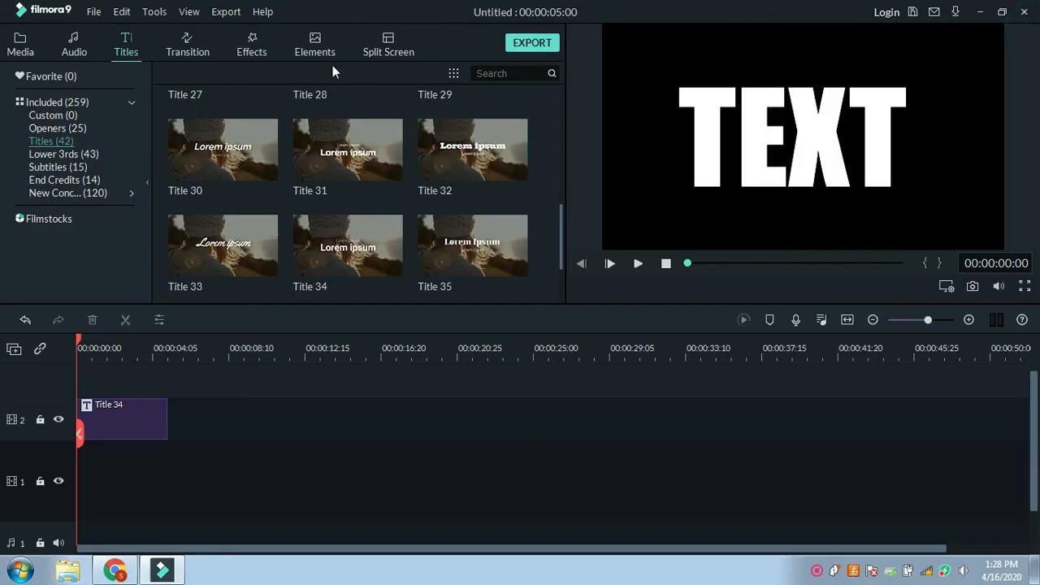
# Step: Import the exported Text video from the Desktop into the project media
pyautogui.click(24, 49)
pyautogui.rightClick(325, 122)
pyautogui.click(355, 135)
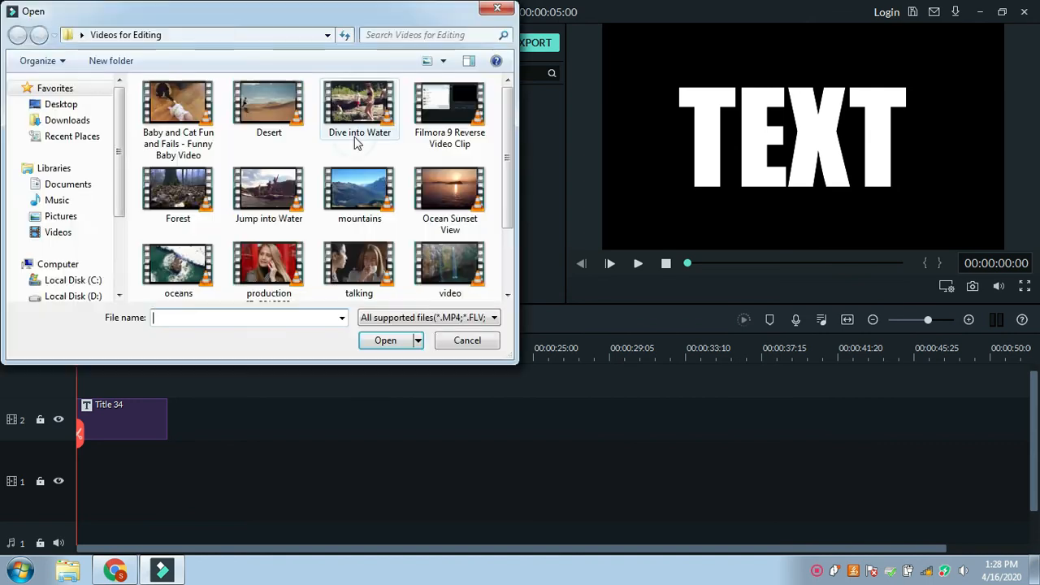
pyautogui.click(72, 106)
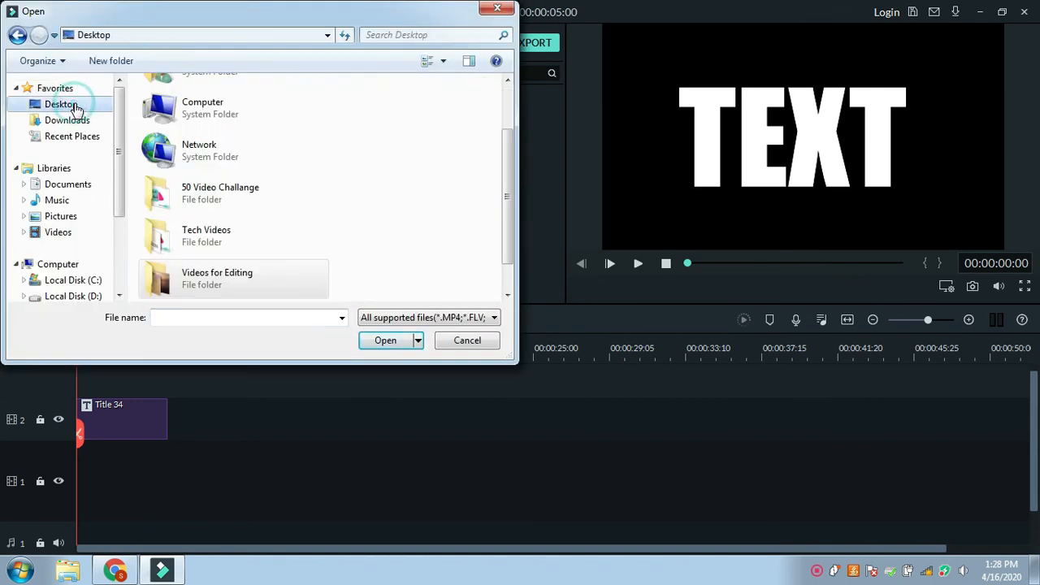
pyautogui.moveTo(509, 203); pyautogui.dragTo(511, 268)
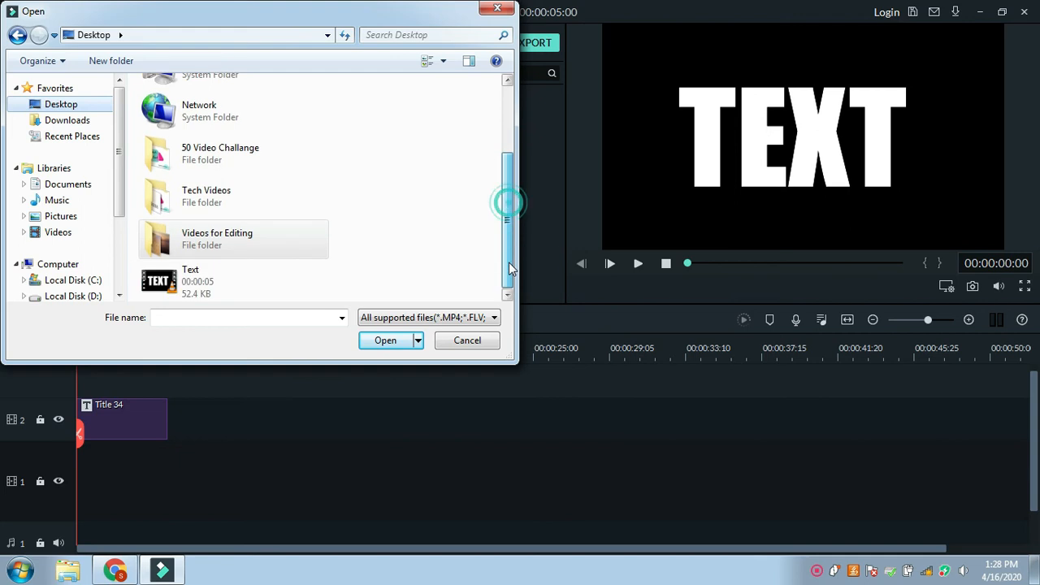
pyautogui.click(226, 280)
pyautogui.click(403, 347)
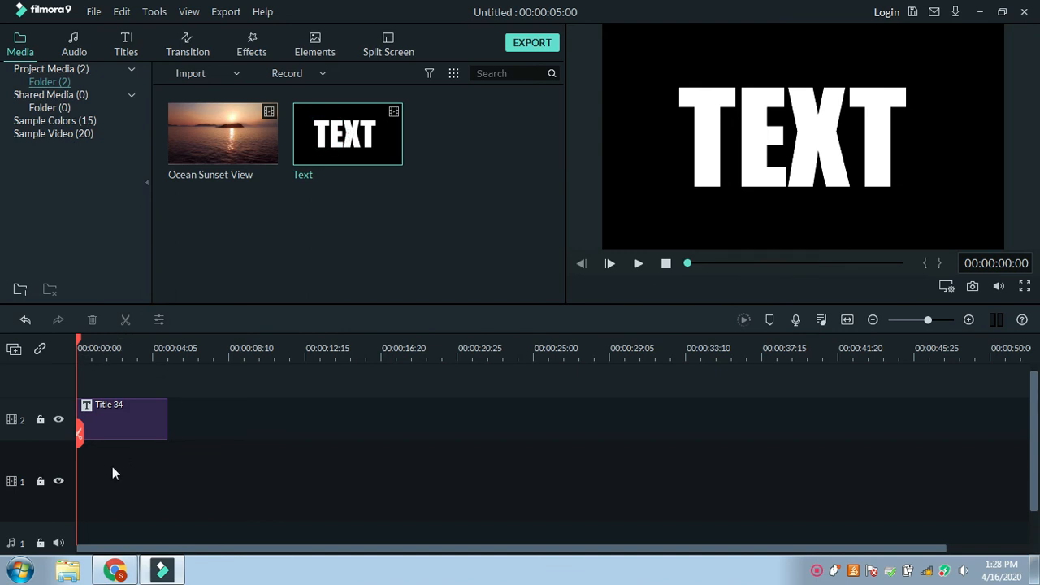
# Step: Place the imported Text video at the start of a new track above Title 34 and delete the title from the timeline
pyautogui.click(113, 412)
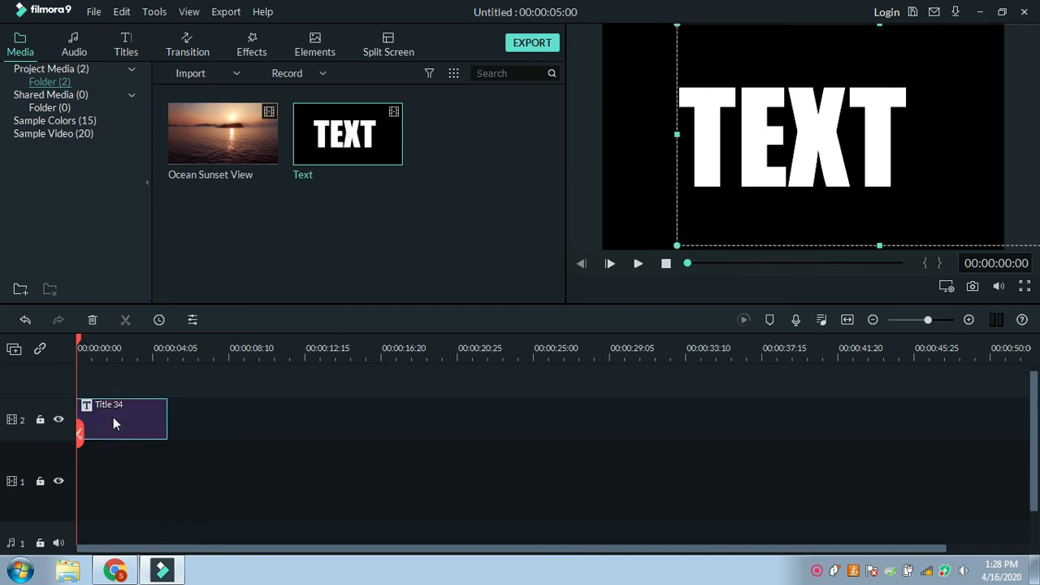
pyautogui.moveTo(325, 132); pyautogui.dragTo(87, 378)
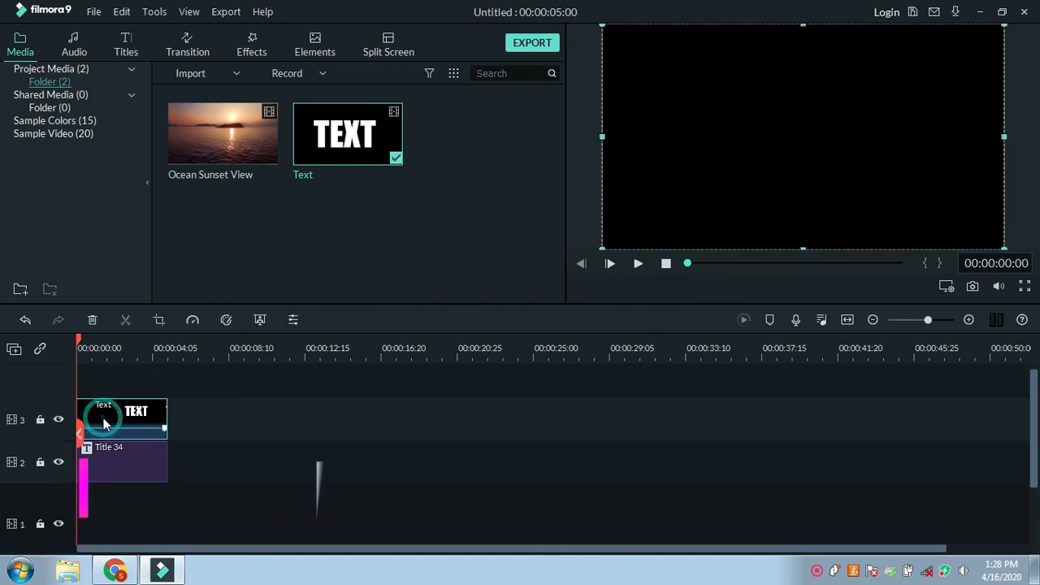
pyautogui.click(120, 451)
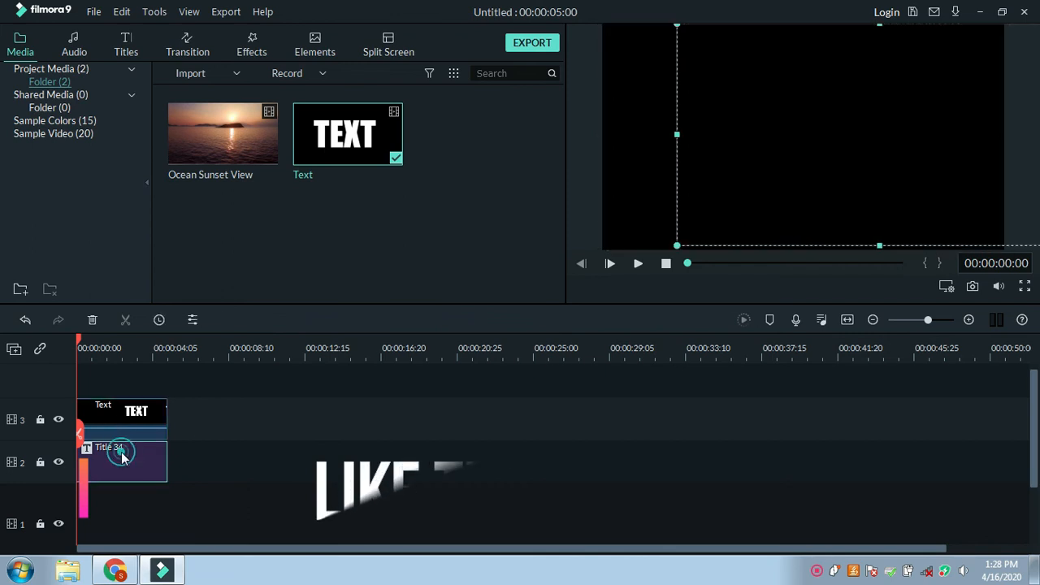
pyautogui.press('Delete')
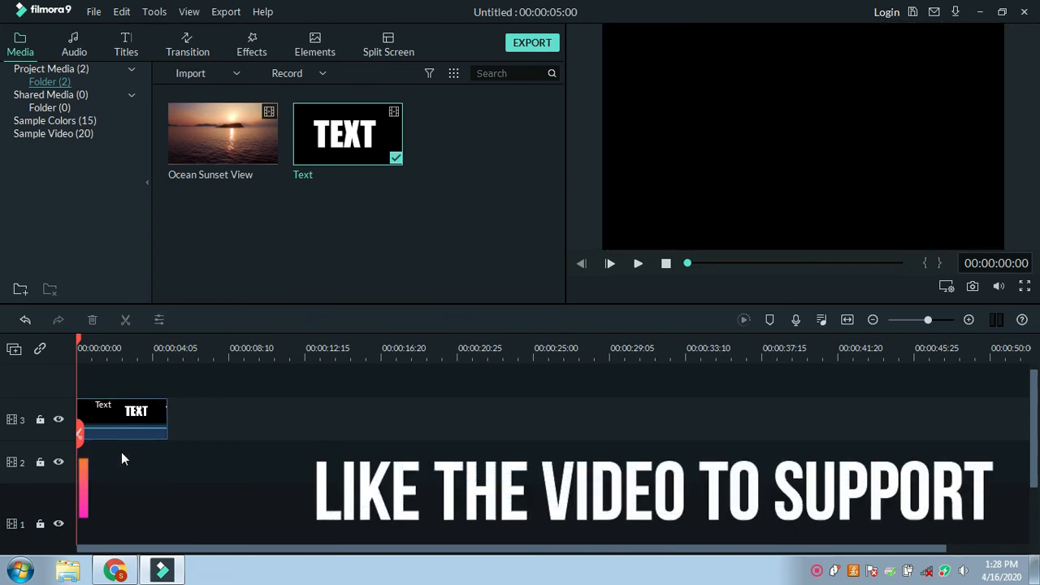
# Step: Add Ocean Sunset View to track 2 beneath the Text clip and trim it to the Text clip's 5-second length
pyautogui.moveTo(209, 129); pyautogui.dragTo(147, 460)
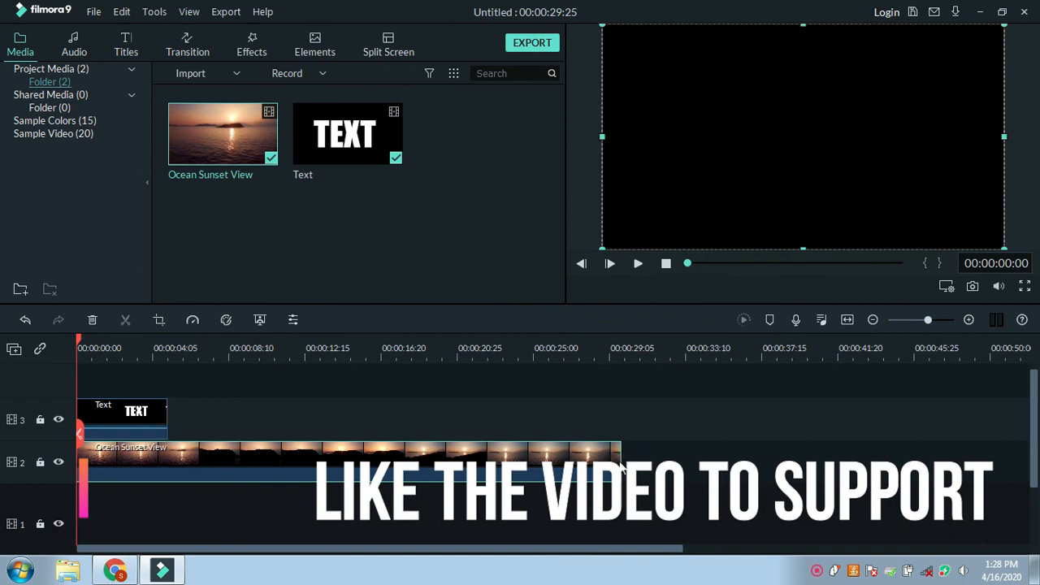
pyautogui.moveTo(622, 457); pyautogui.dragTo(167, 474)
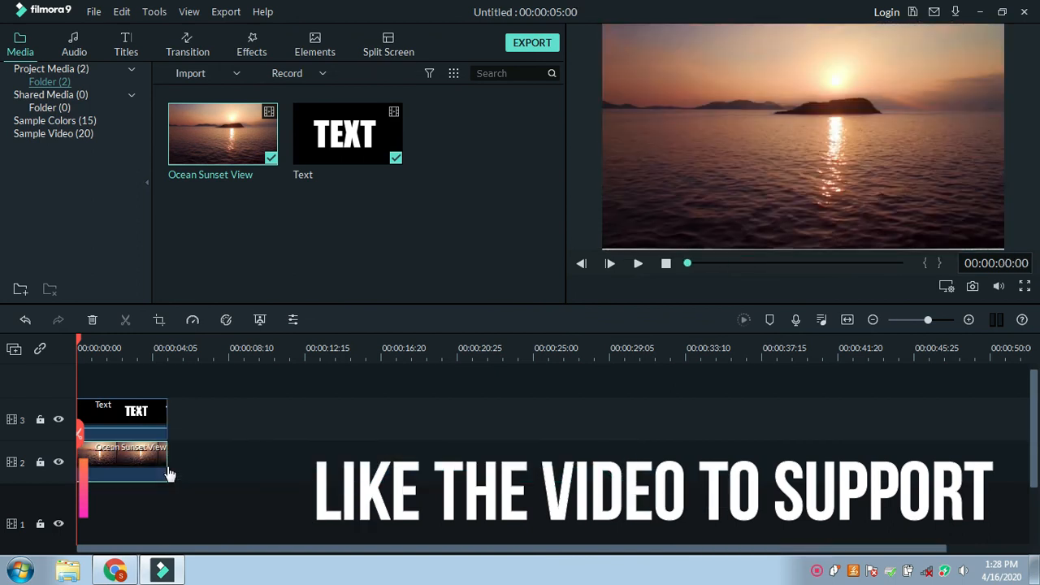